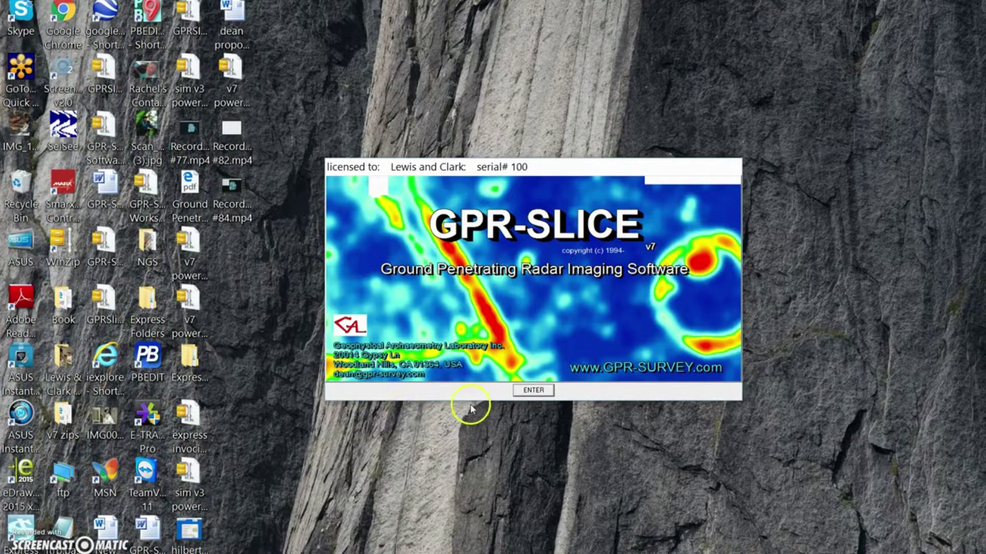
Dismiss the splash screen with ENTER to reach the empty main workspace.
{"action": "left_click", "coordinate": [534, 391]}
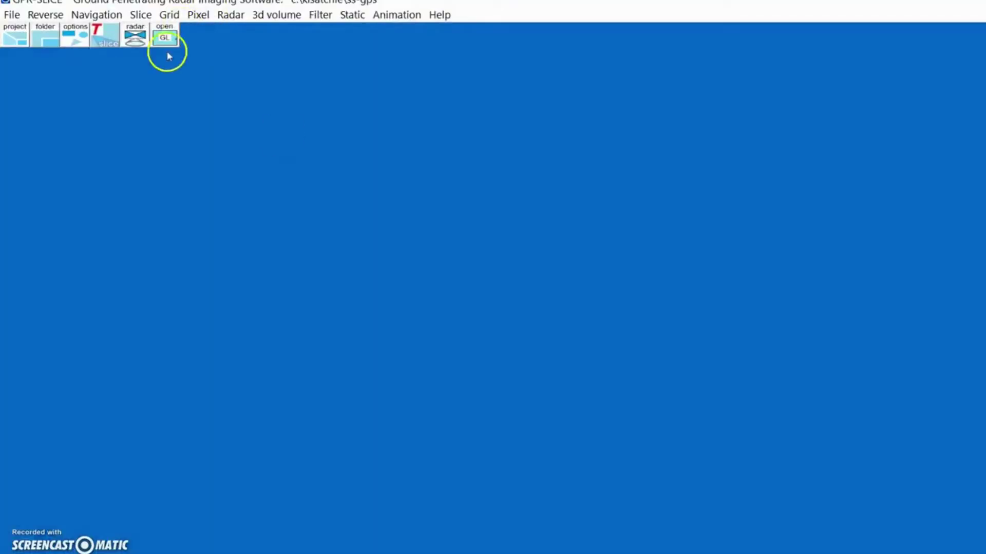
Open the Open GL 3D volume display, tilt it near top-down, and clear the radar slice.
{"action": "left_click", "coordinate": [170, 34]}
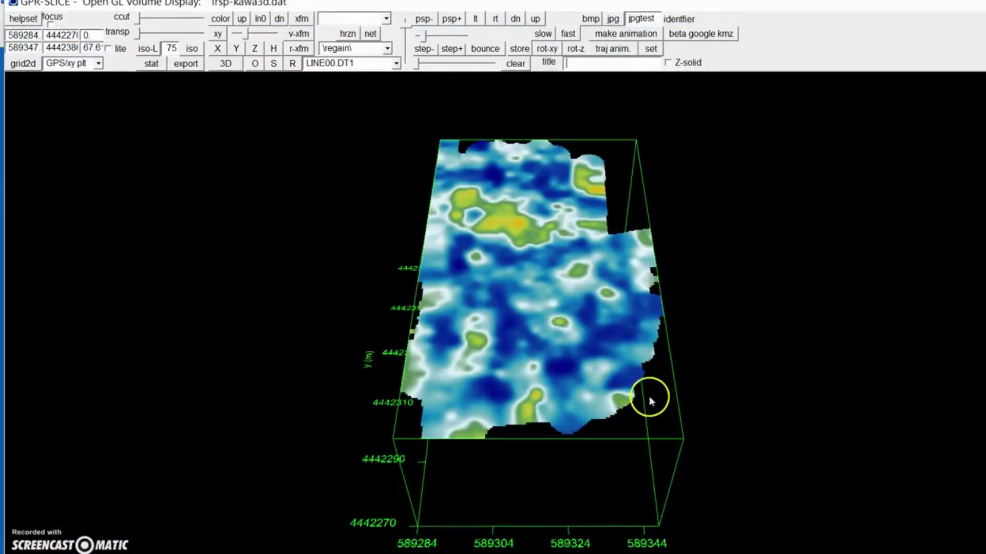
{"action": "left_click_drag", "start_coordinate": [120, 148], "coordinate": [272, 190]}
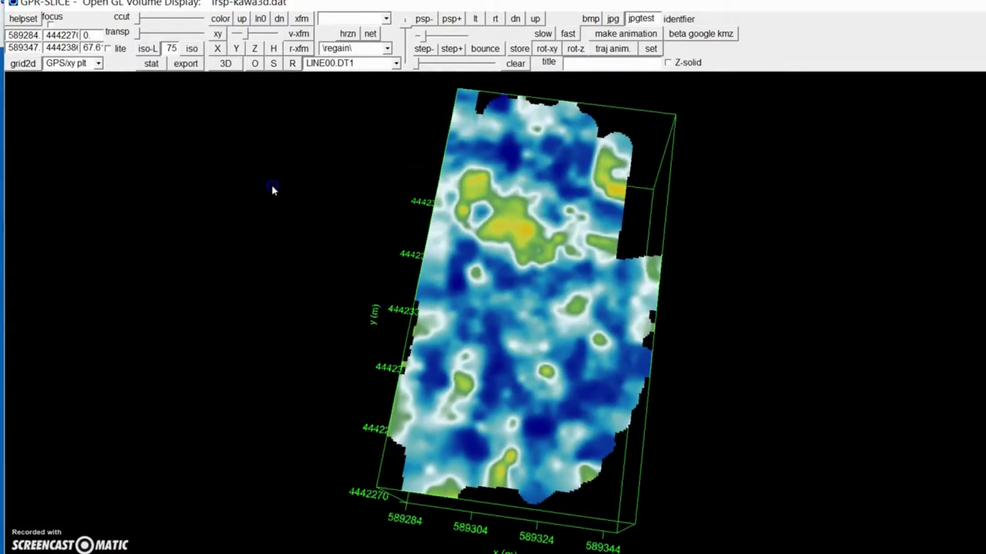
{"action": "left_click", "coordinate": [504, 68]}
Choose bmp image as the grid2d overlay source and open the BMP Overlay settings.
{"action": "left_click", "coordinate": [99, 63]}
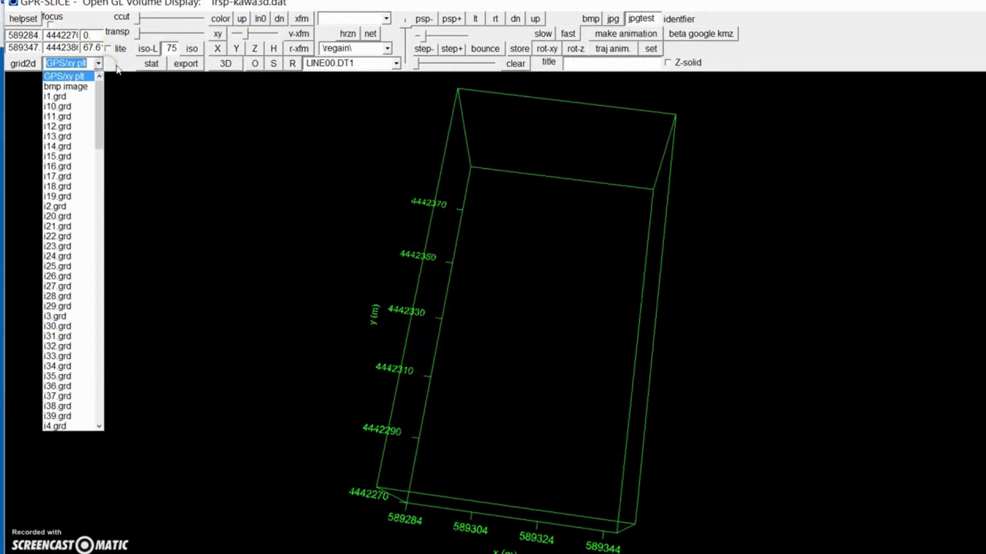
{"action": "left_click", "coordinate": [70, 88]}
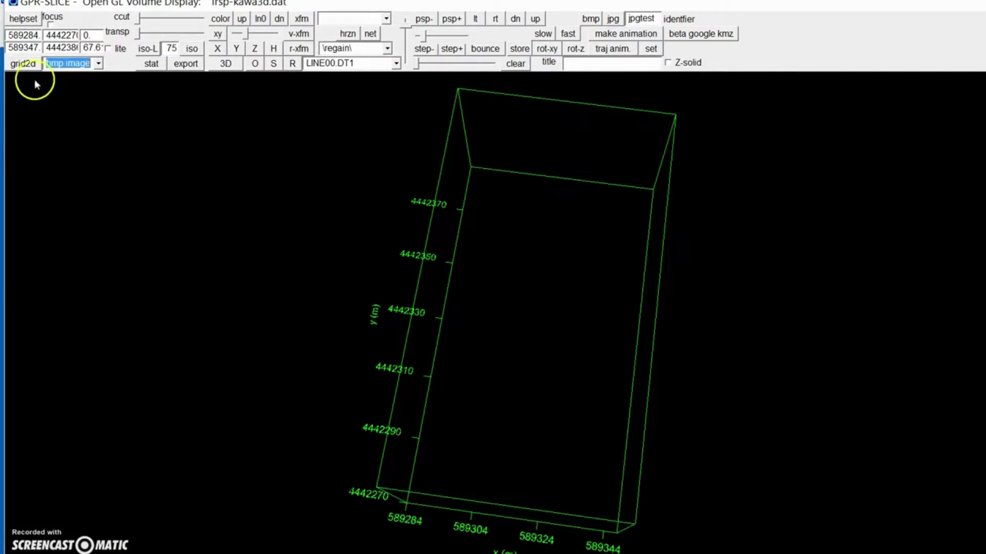
{"action": "left_click", "coordinate": [23, 64]}
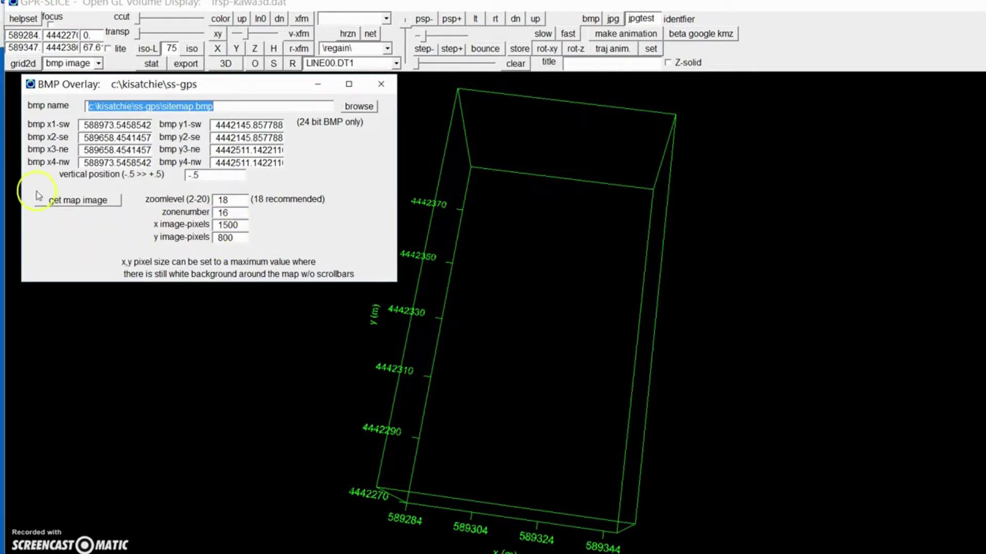
Fetch the Google satellite image as sitemap.bmp, then close the map and BMP Overlay windows.
{"action": "left_click", "coordinate": [80, 201]}
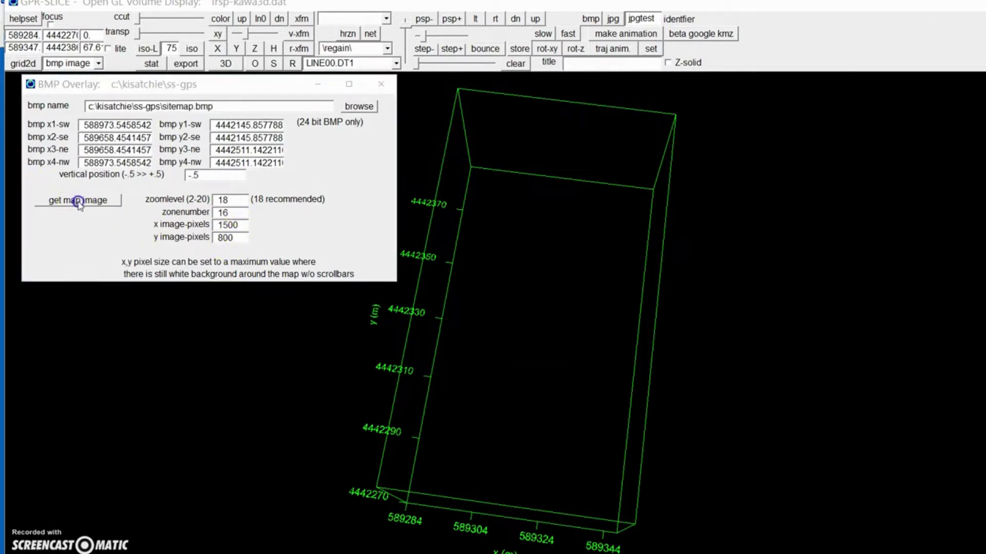
{"action": "left_click", "coordinate": [601, 335]}
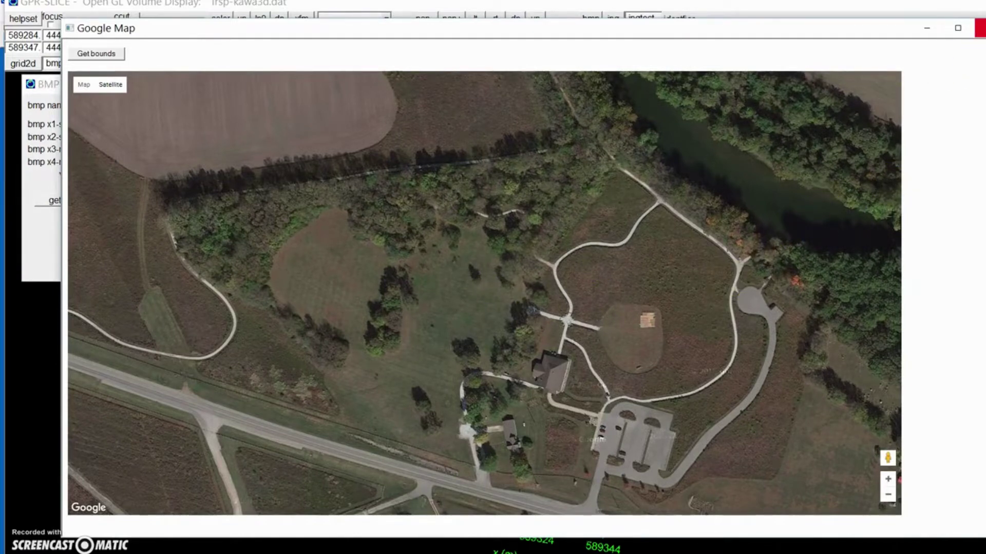
{"action": "left_click", "coordinate": [980, 28]}
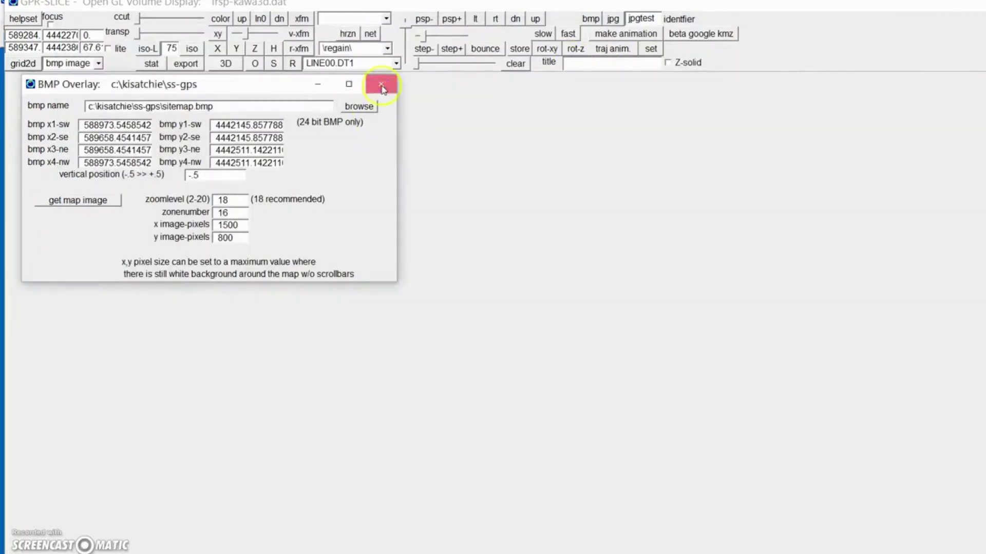
{"action": "left_click", "coordinate": [381, 84]}
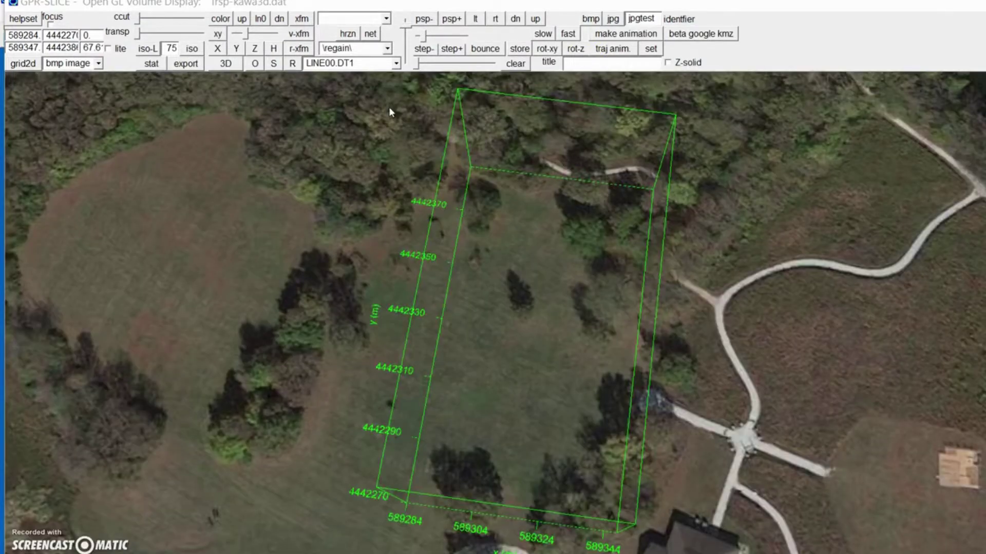
Tilt the 3D view over the basemap and animate a Z depth slice with bounce.
{"action": "left_click_drag", "start_coordinate": [389, 107], "coordinate": [408, 184]}
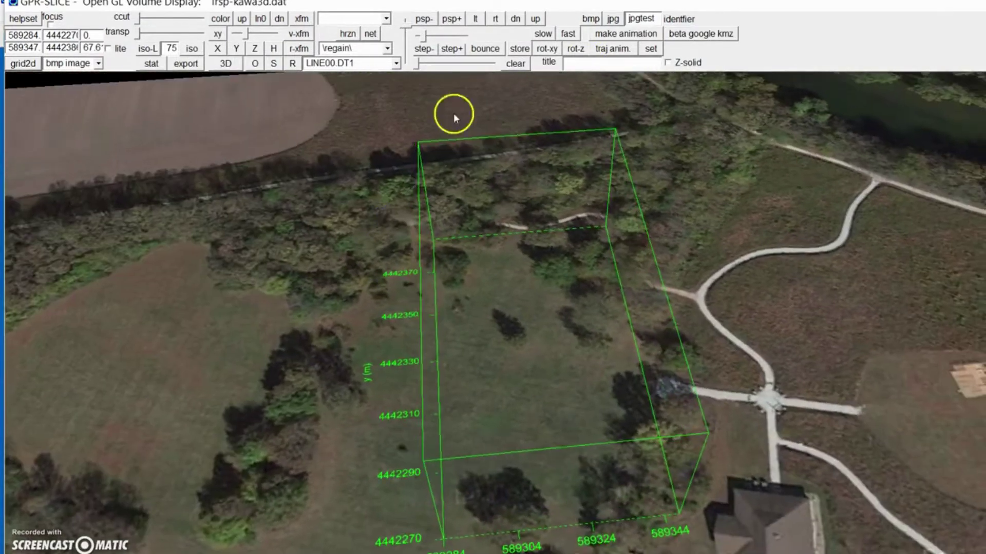
{"action": "left_click_drag", "start_coordinate": [420, 251], "coordinate": [365, 312]}
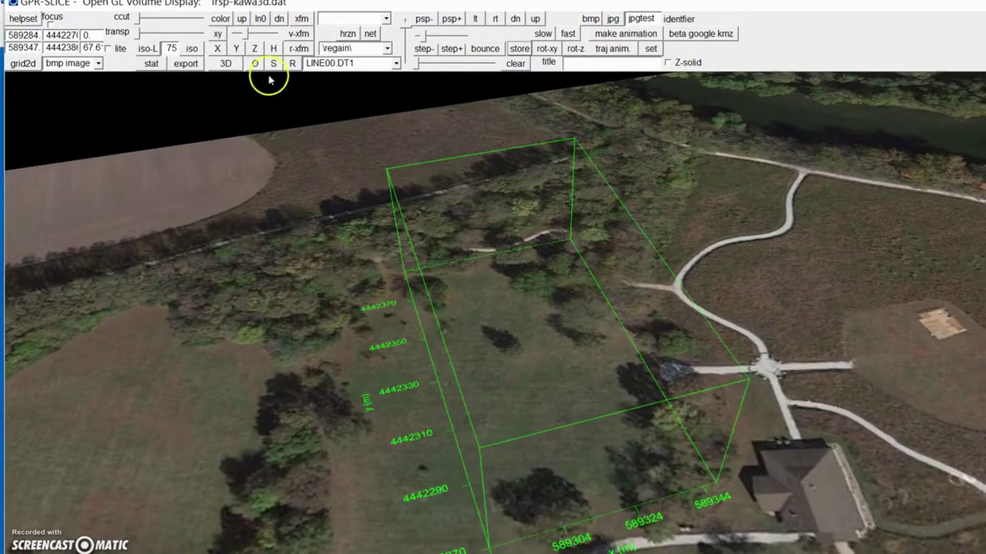
{"action": "left_click", "coordinate": [258, 49]}
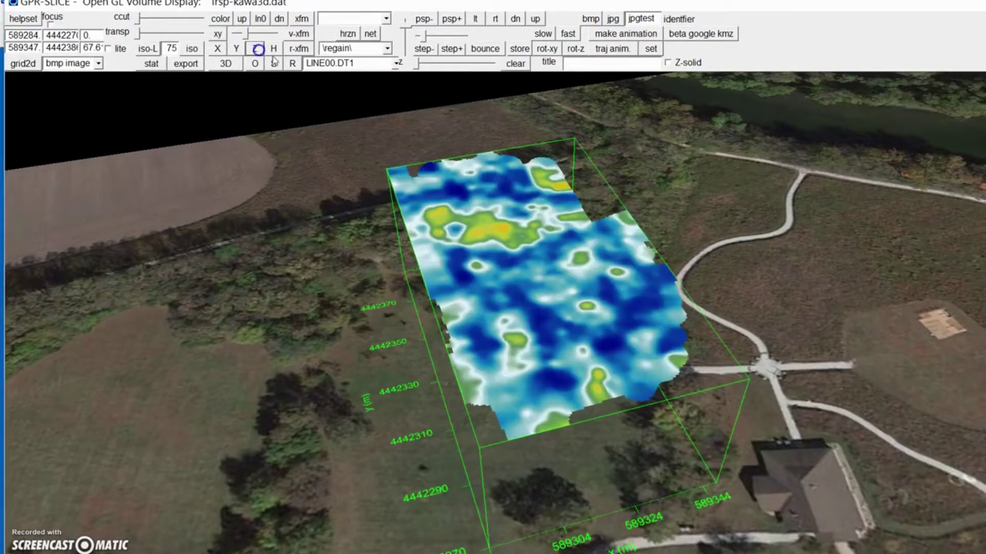
{"action": "left_click", "coordinate": [486, 52]}
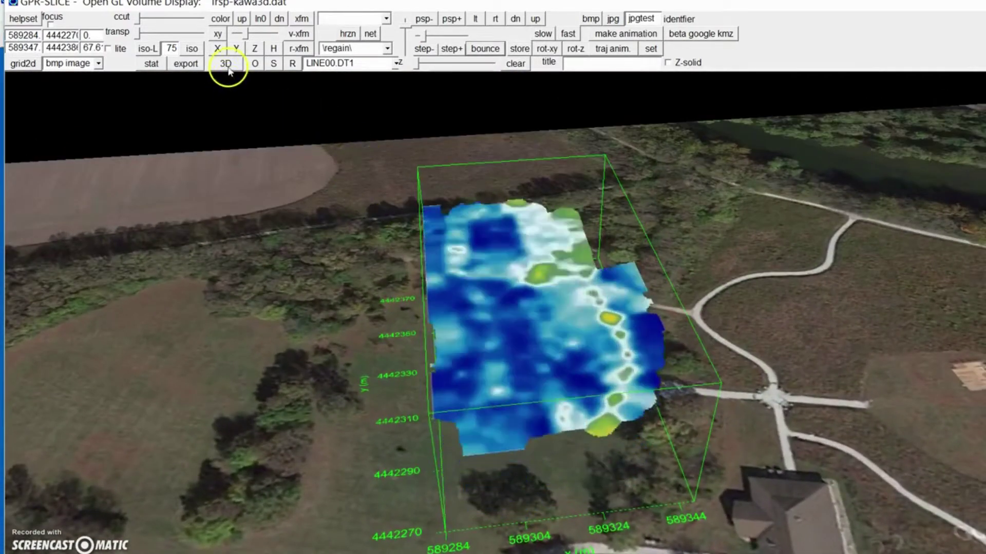
Switch to the flat 2D map view and adjust slice transparency over the satellite photo.
{"action": "left_click", "coordinate": [227, 65]}
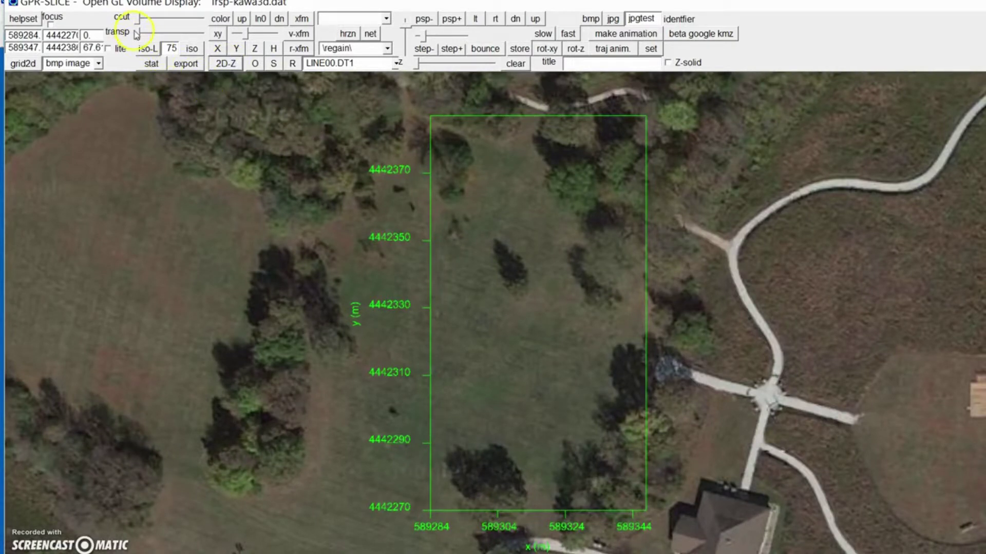
{"action": "left_click_drag", "start_coordinate": [136, 31], "coordinate": [144, 32]}
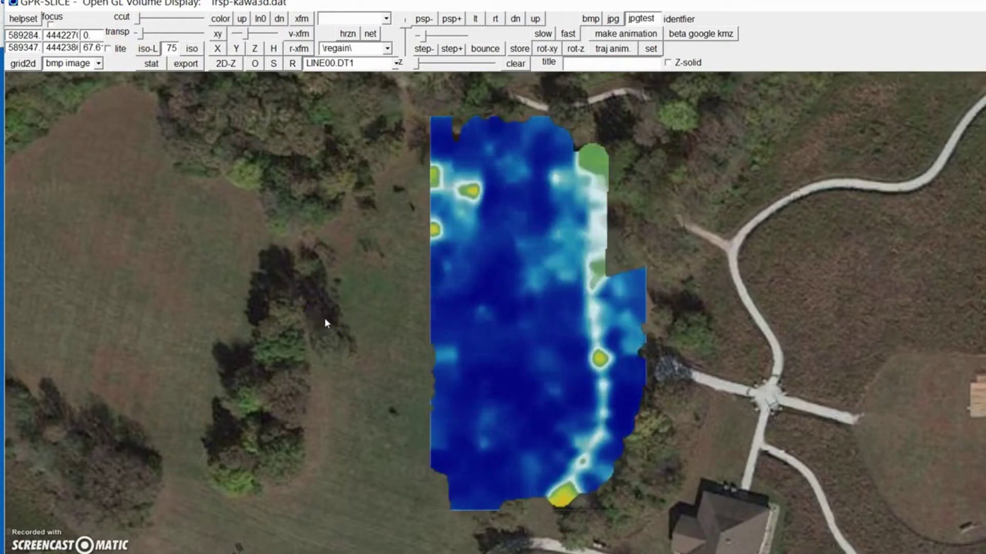
{"action": "left_click", "coordinate": [485, 49]}
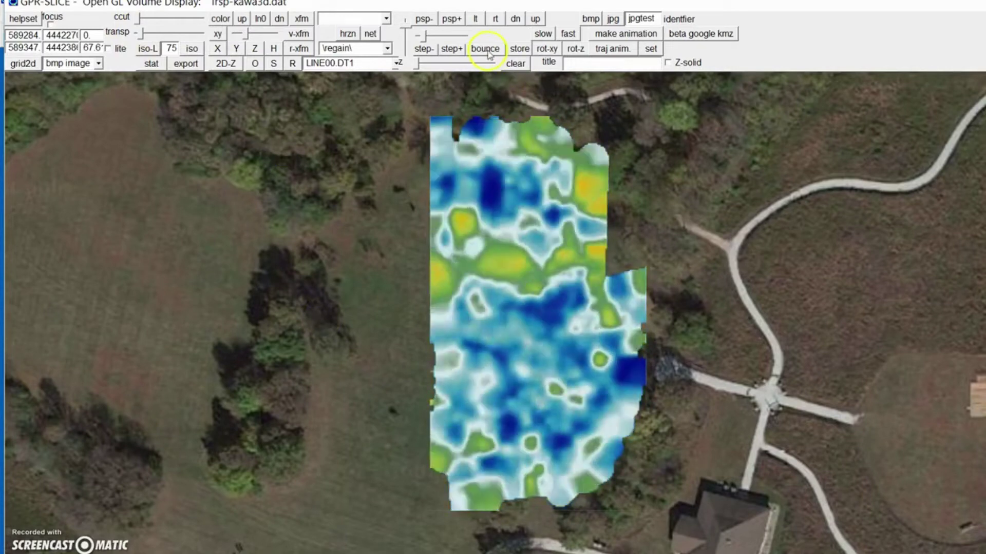
{"action": "left_click_drag", "start_coordinate": [141, 36], "coordinate": [137, 37]}
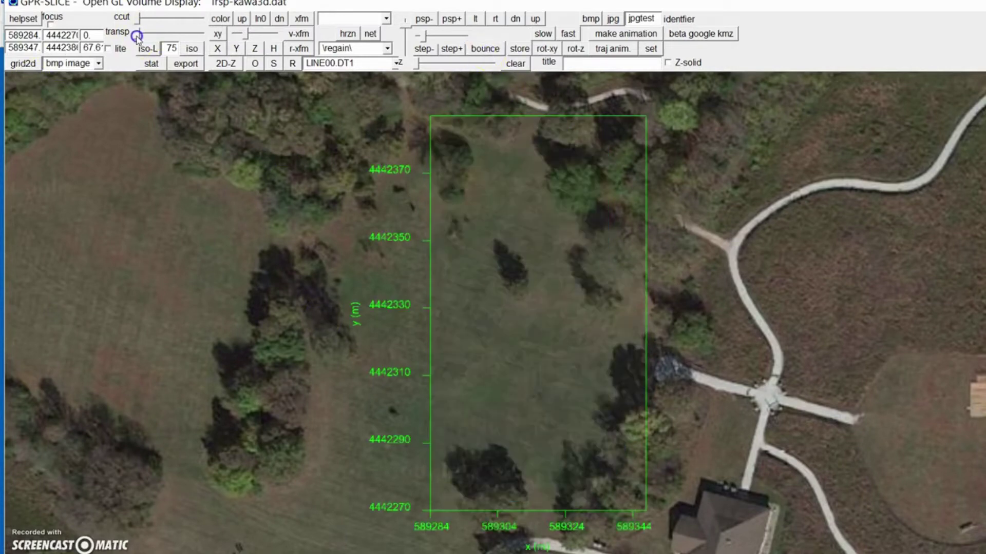
Return to the oblique 3D view and show radargrams as 3D panels, zooming in on them.
{"action": "left_click", "coordinate": [238, 65]}
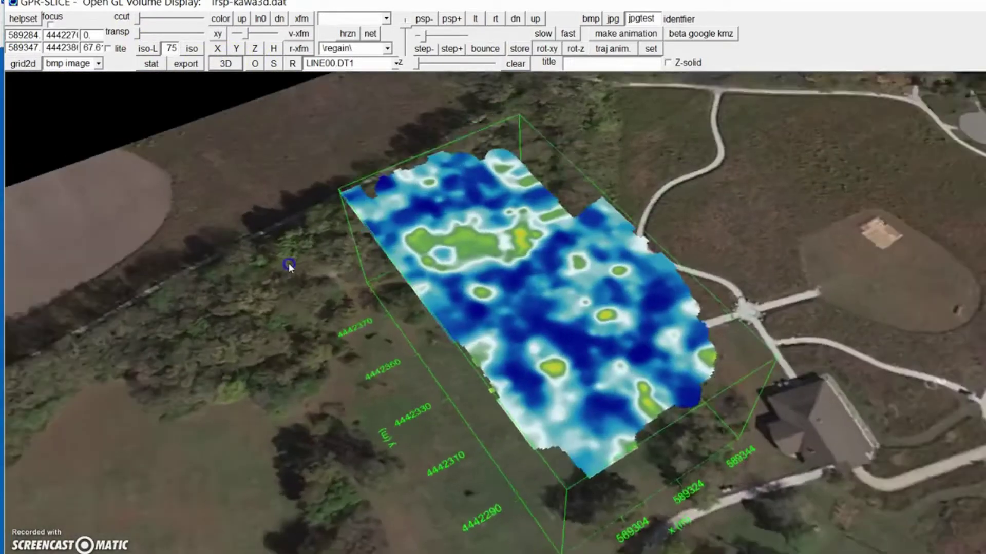
{"action": "left_click_drag", "start_coordinate": [289, 264], "coordinate": [407, 106]}
{"action": "left_click", "coordinate": [484, 49]}
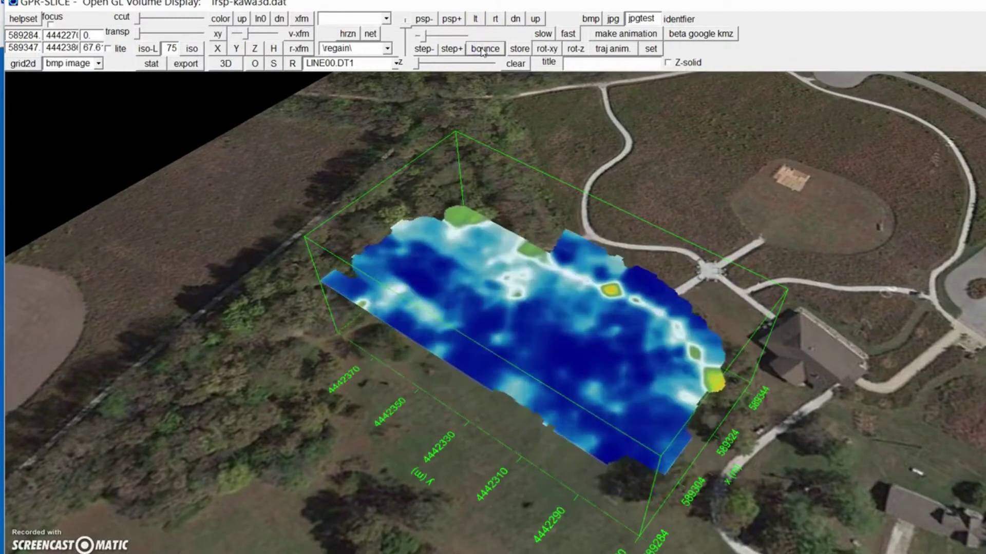
{"action": "left_click", "coordinate": [292, 65]}
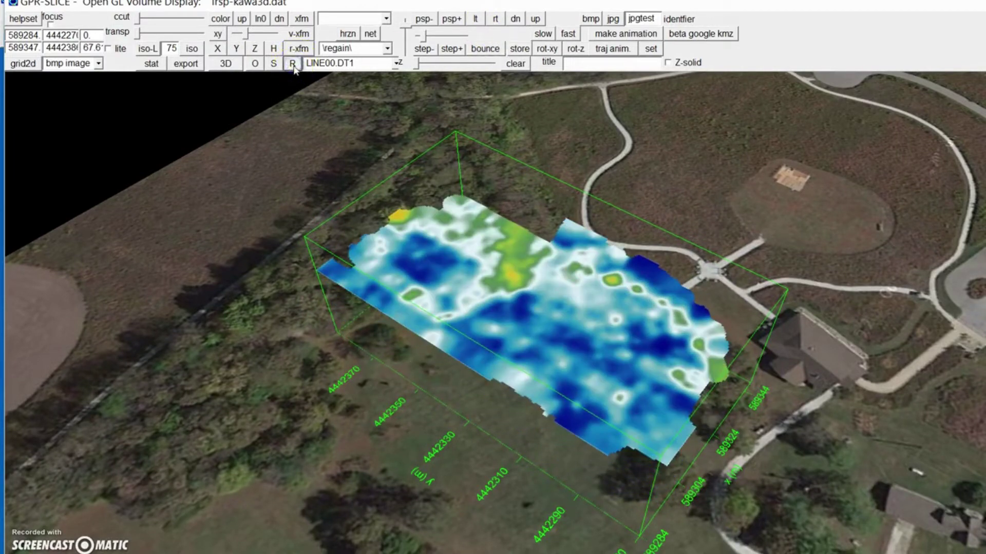
{"action": "left_click", "coordinate": [353, 247]}
{"action": "scroll", "coordinate": [352, 247], "scroll_direction": "up", "scroll_amount": 5}
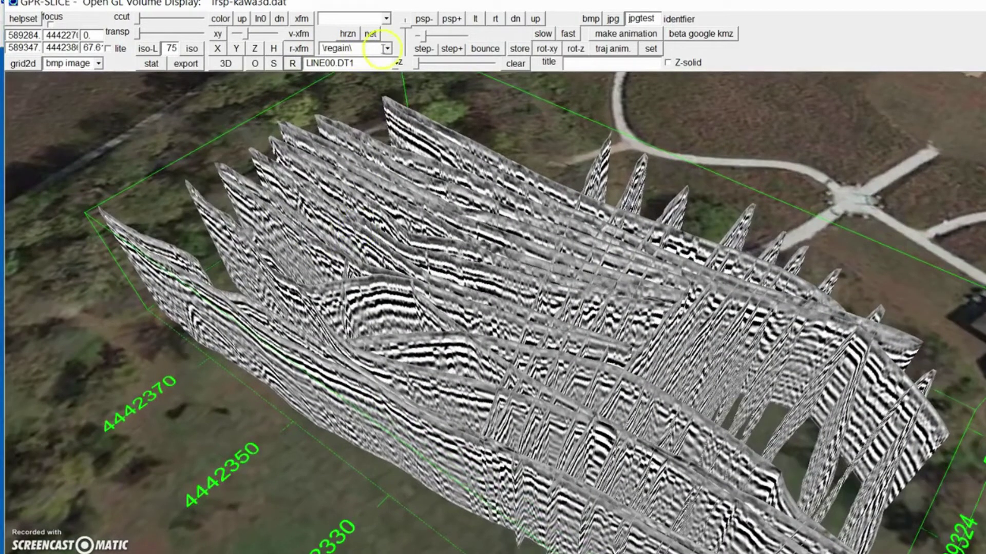
Adjust the radargram view, then show the colour Z depth slice animating with bounce.
{"action": "left_click", "coordinate": [406, 26]}
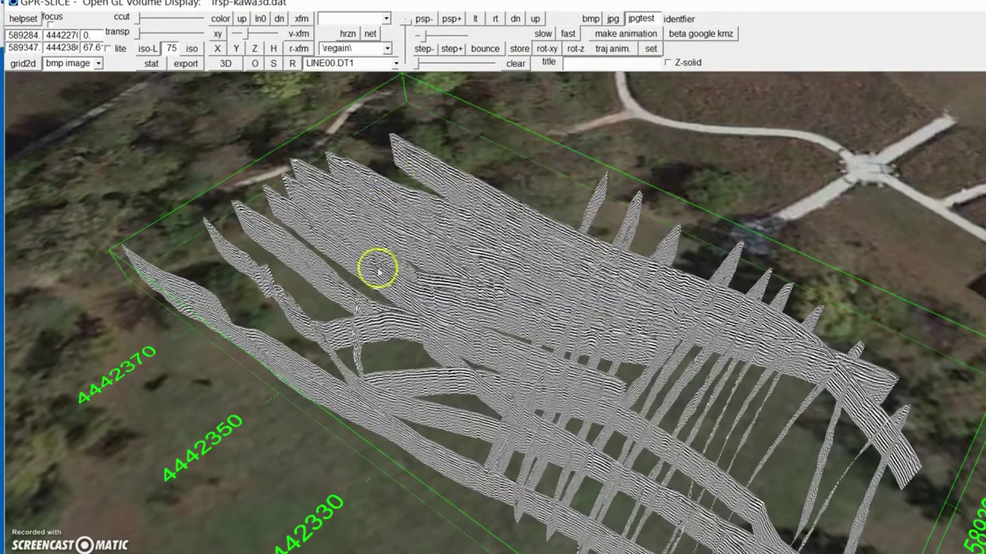
{"action": "left_click_drag", "start_coordinate": [378, 267], "coordinate": [428, 263]}
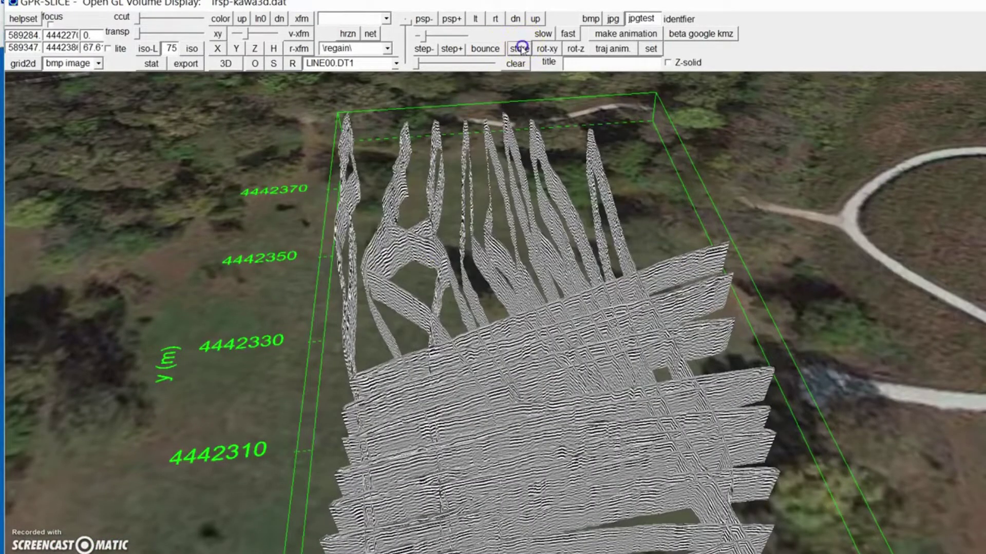
{"action": "left_click", "coordinate": [255, 48]}
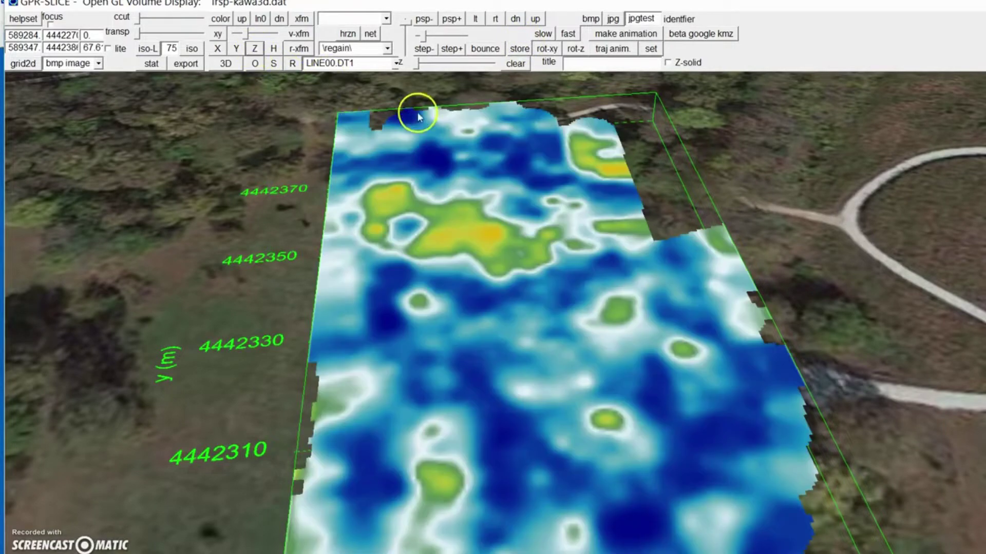
{"action": "left_click", "coordinate": [496, 52]}
Rotate around the animated slices to an oblique angle, then stop the bounce.
{"action": "left_click_drag", "start_coordinate": [459, 168], "coordinate": [402, 242]}
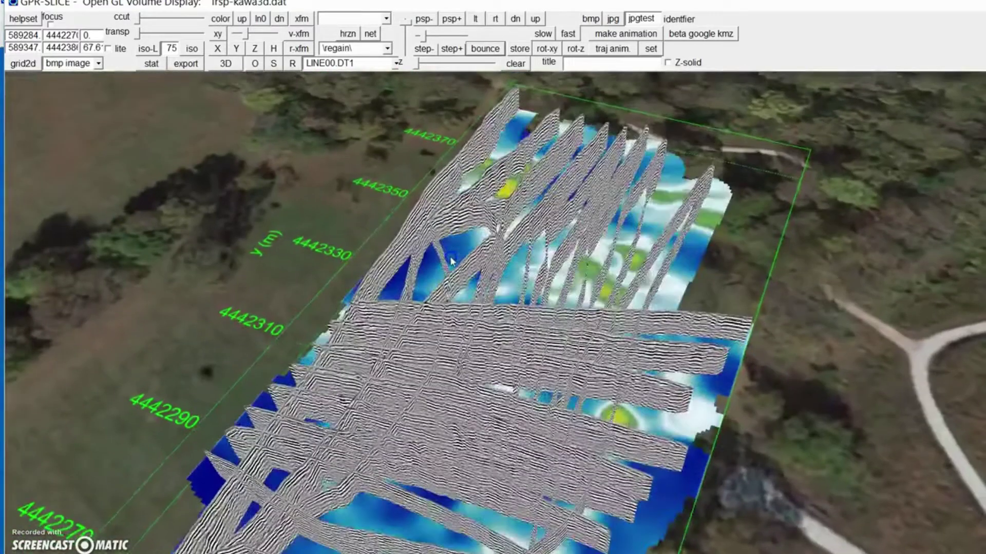
{"action": "left_click_drag", "start_coordinate": [451, 262], "coordinate": [450, 269]}
{"action": "left_click_drag", "start_coordinate": [481, 199], "coordinate": [463, 172]}
{"action": "left_click", "coordinate": [488, 167]}
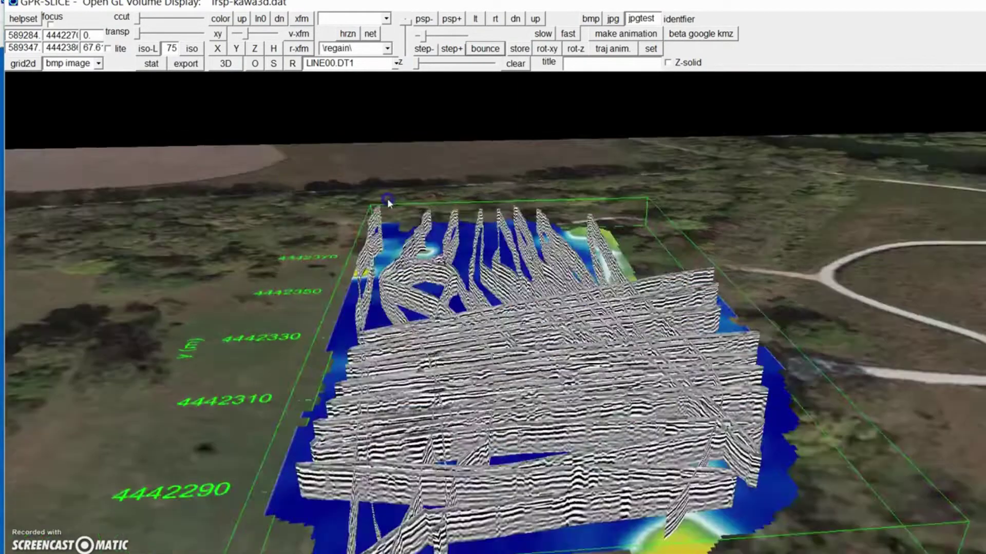
{"action": "left_click", "coordinate": [347, 196]}
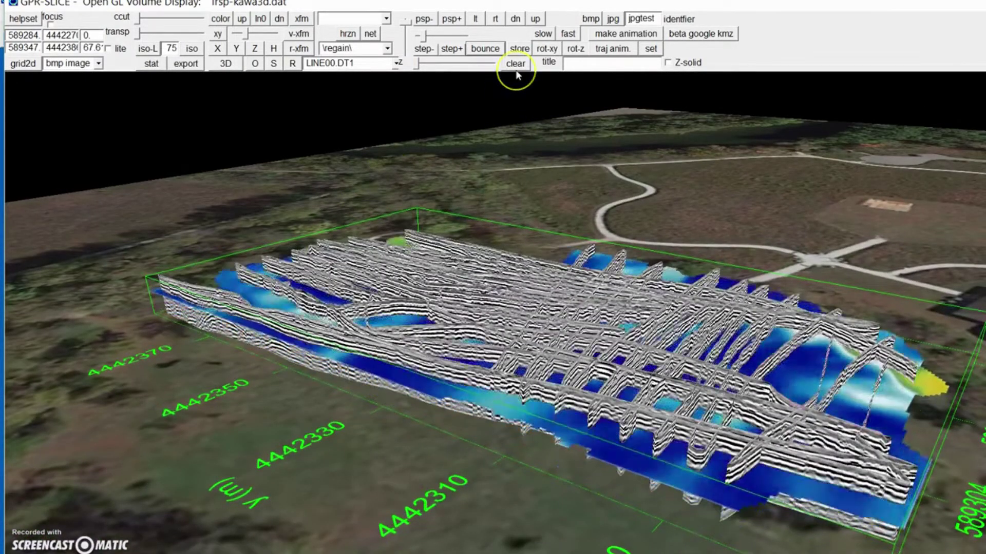
{"action": "left_click", "coordinate": [488, 48]}
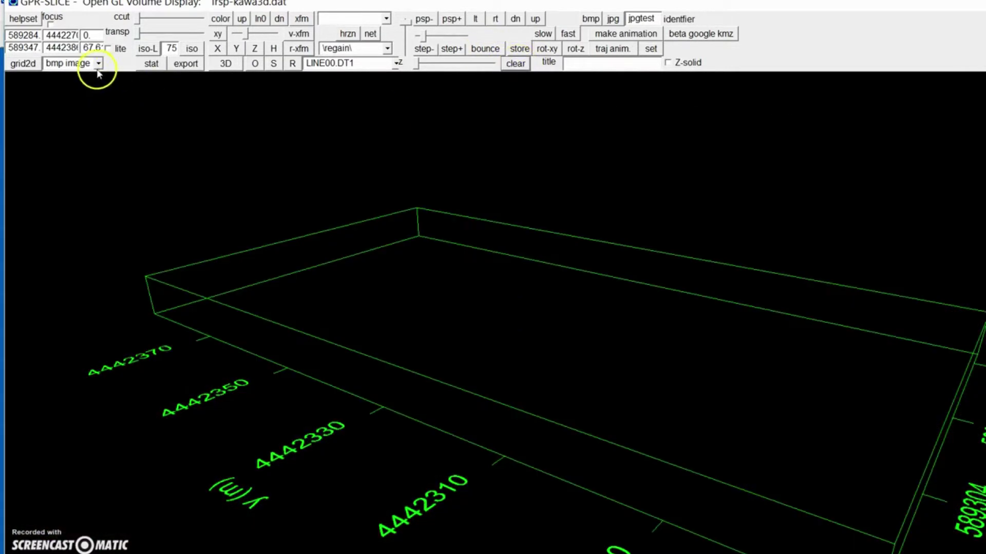
Re-fetch the bmp Google satellite site map at vertical position 0, closing the map and overlay windows.
{"action": "left_click", "coordinate": [97, 64]}
{"action": "left_click", "coordinate": [72, 77]}
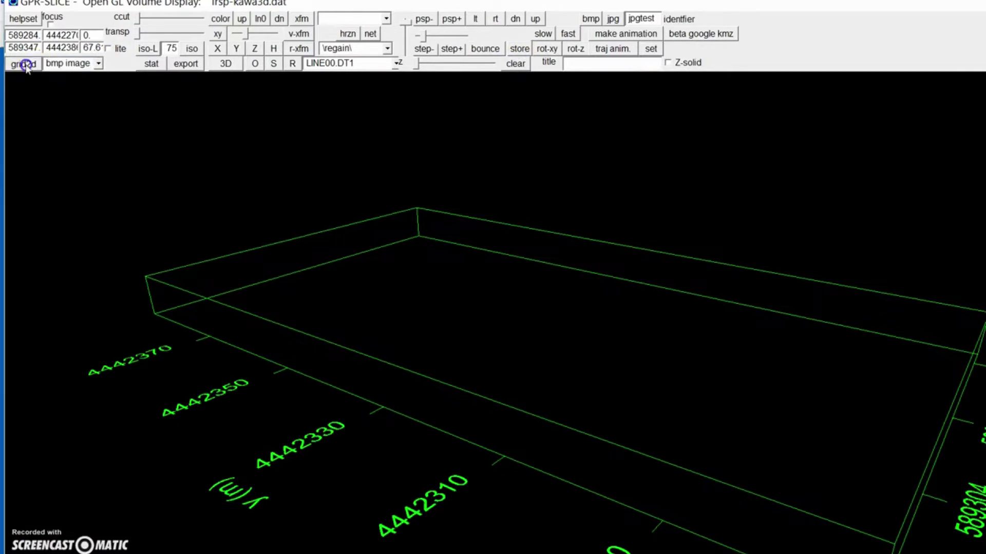
{"action": "left_click", "coordinate": [24, 64]}
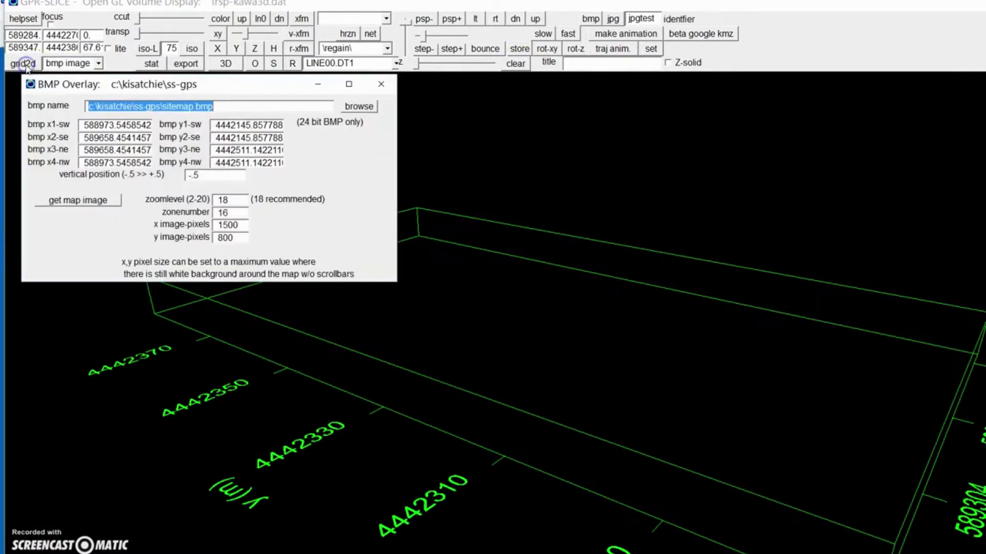
{"action": "left_click", "coordinate": [209, 176]}
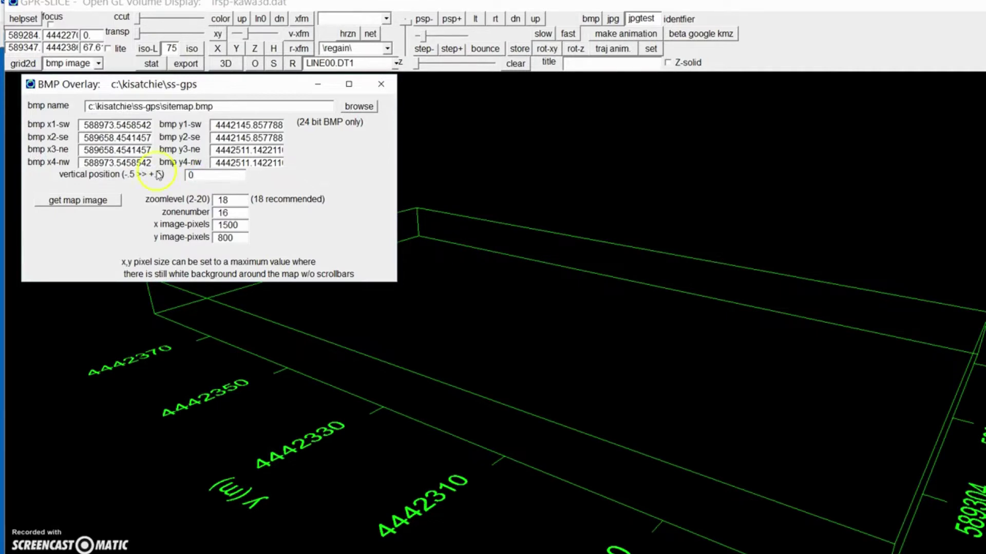
{"action": "left_click", "coordinate": [101, 201]}
{"action": "left_click", "coordinate": [612, 349]}
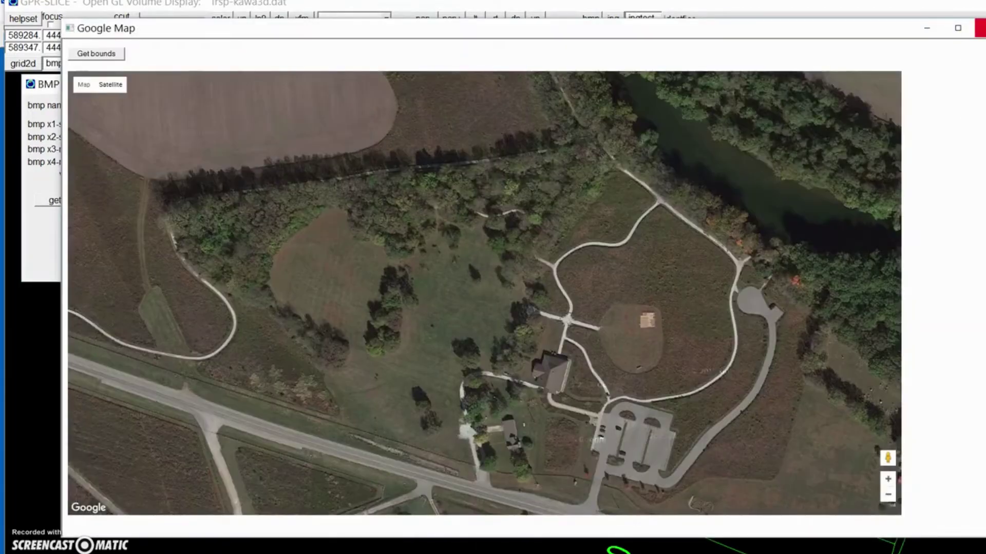
{"action": "left_click", "coordinate": [978, 32]}
{"action": "left_click", "coordinate": [380, 84]}
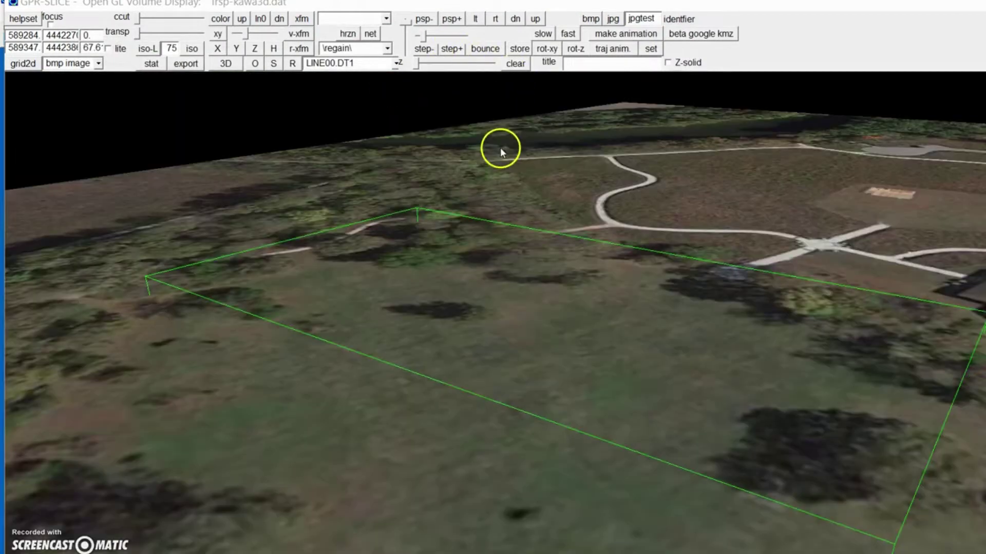
Show the colour Z depth slice animating on the basemap and raise the vertical scale.
{"action": "left_click_drag", "start_coordinate": [533, 328], "coordinate": [519, 251]}
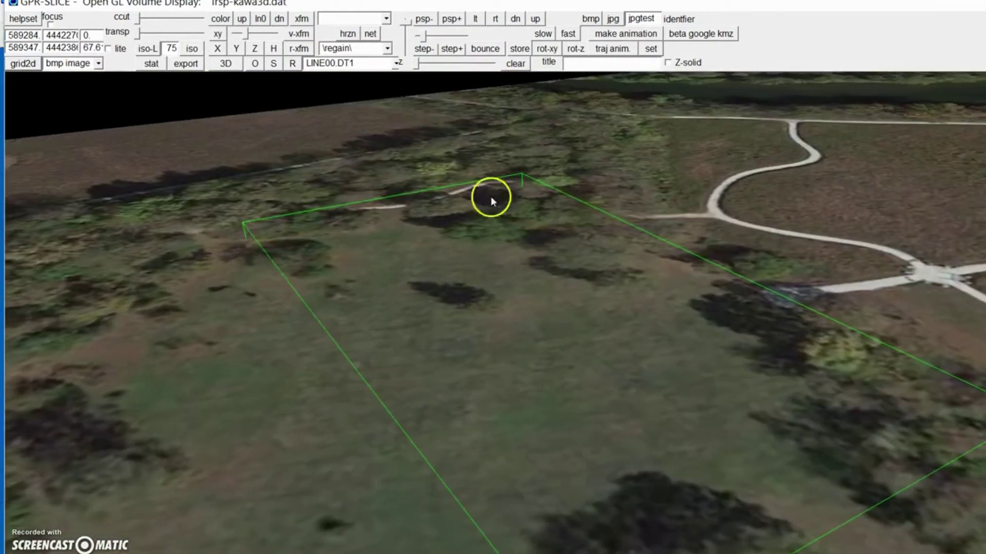
{"action": "left_click", "coordinate": [259, 50]}
{"action": "left_click", "coordinate": [482, 51]}
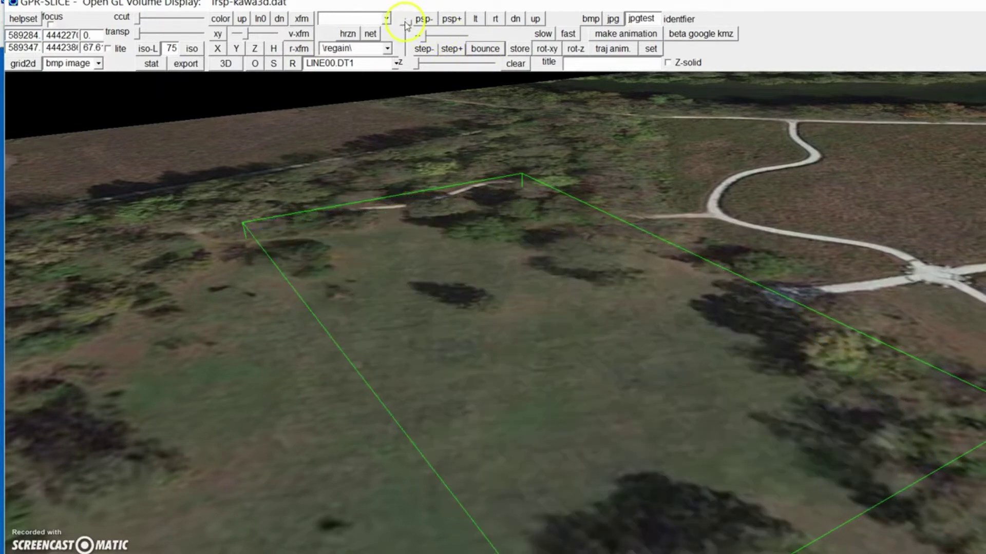
{"action": "left_click_drag", "start_coordinate": [405, 22], "coordinate": [405, 26]}
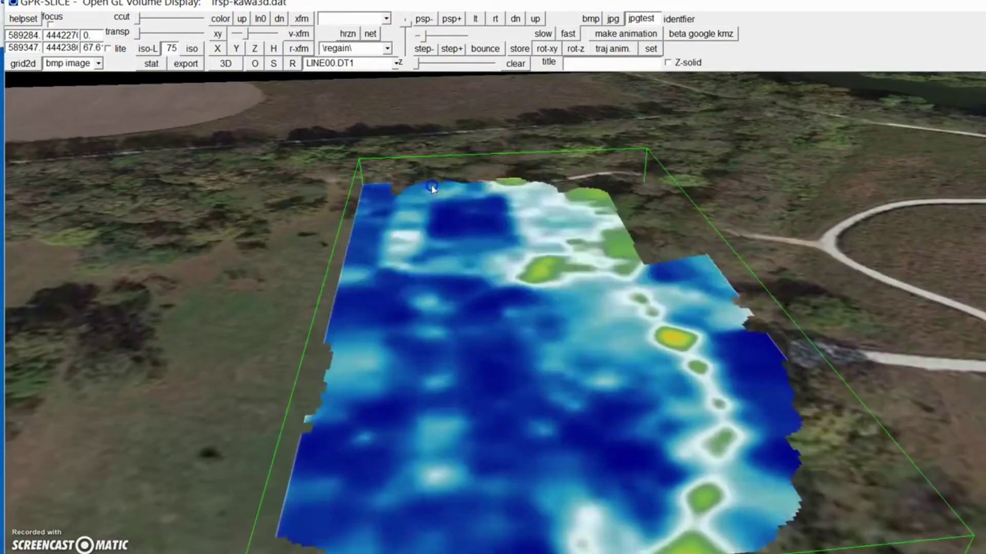
{"action": "left_click", "coordinate": [154, 34]}
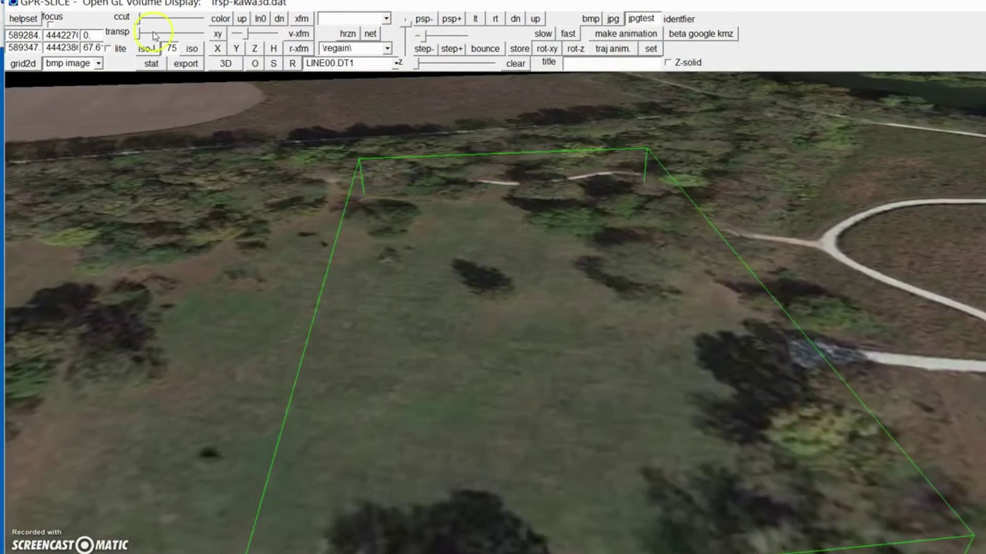
Swing to a low oblique angle, make the depth slice fully transparent, and stop the bounce.
{"action": "left_click_drag", "start_coordinate": [235, 223], "coordinate": [227, 175]}
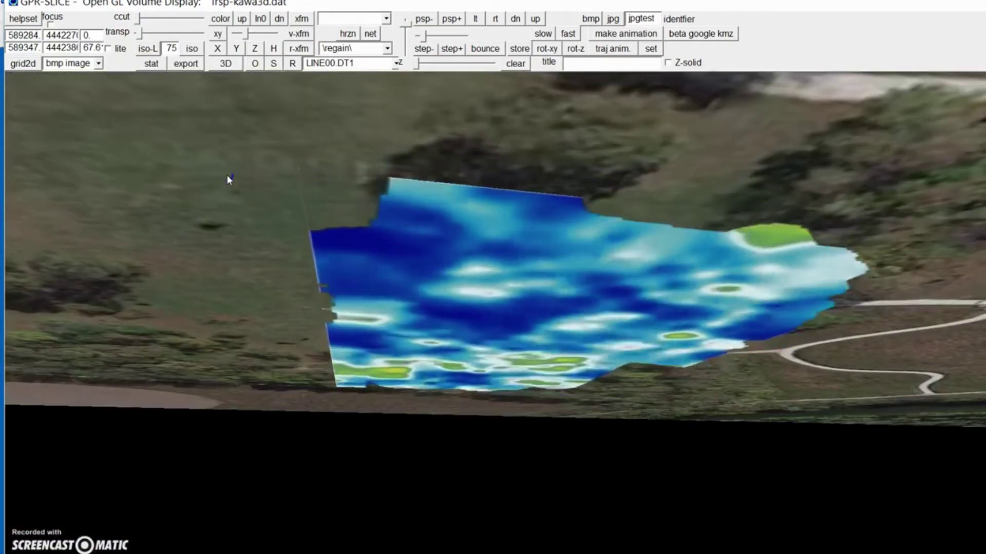
{"action": "left_click_drag", "start_coordinate": [226, 174], "coordinate": [243, 216]}
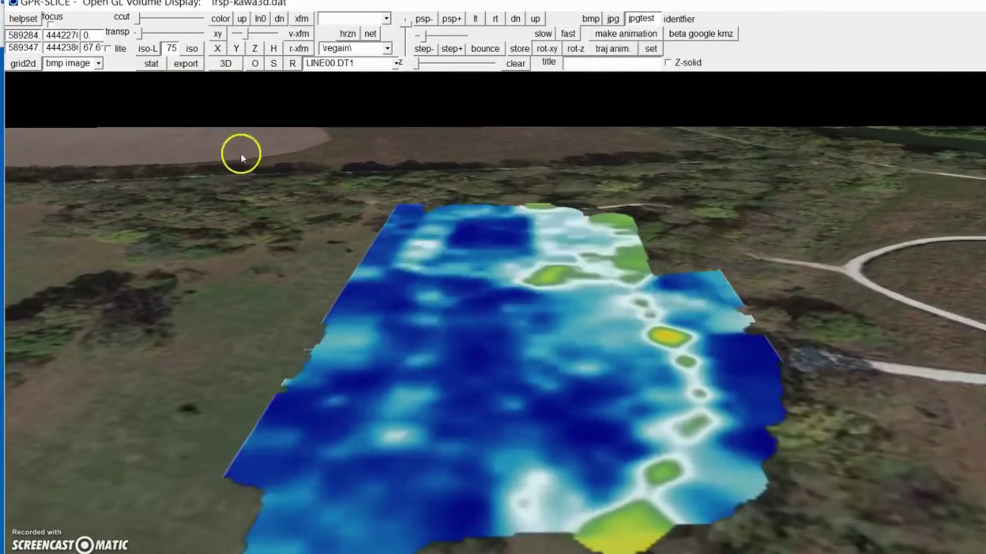
{"action": "left_click_drag", "start_coordinate": [140, 33], "coordinate": [132, 35]}
{"action": "left_click", "coordinate": [482, 53]}
{"action": "left_click_drag", "start_coordinate": [458, 192], "coordinate": [444, 223]}
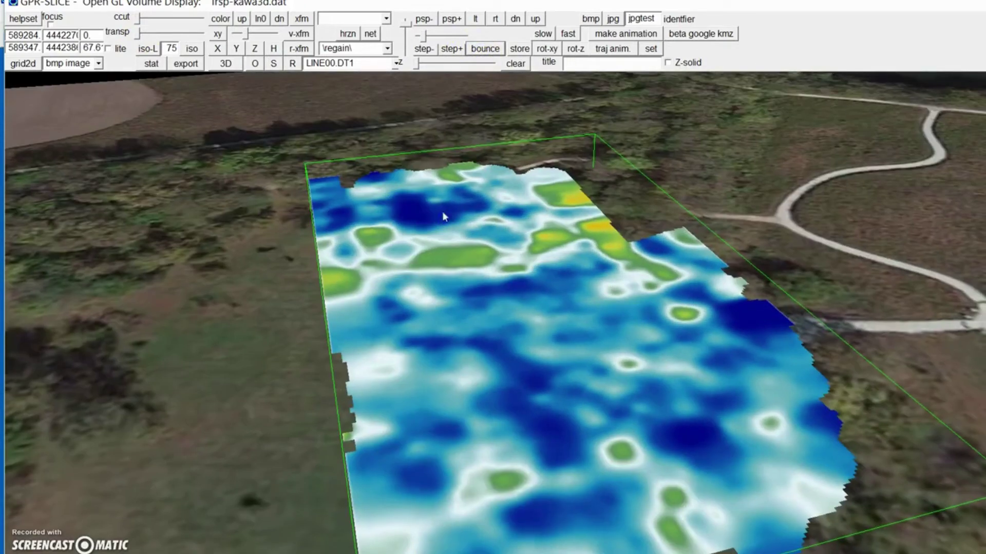
Add the radargram profiles over the depth slice and rotate to a low side angle.
{"action": "left_click", "coordinate": [513, 53]}
{"action": "left_click", "coordinate": [293, 64]}
{"action": "left_click_drag", "start_coordinate": [403, 190], "coordinate": [441, 274]}
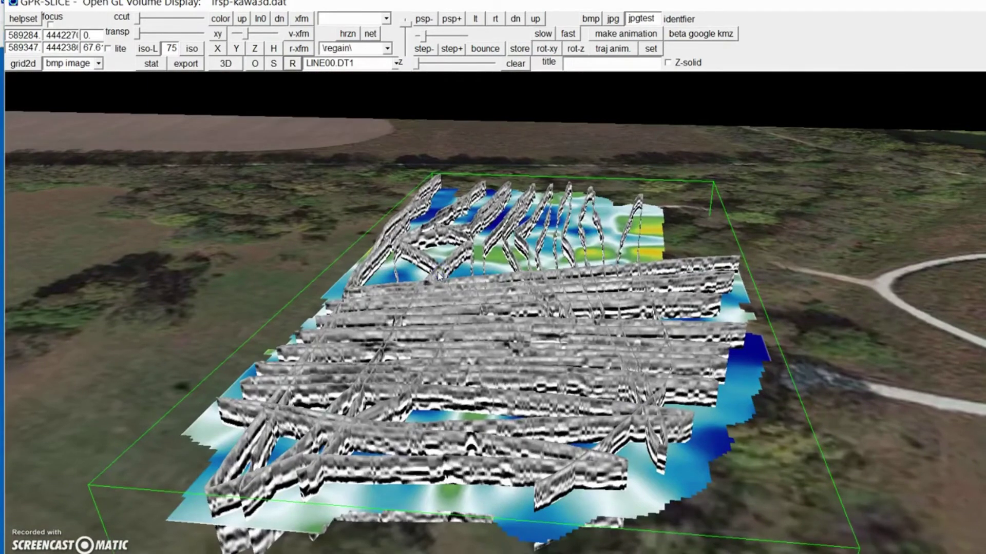